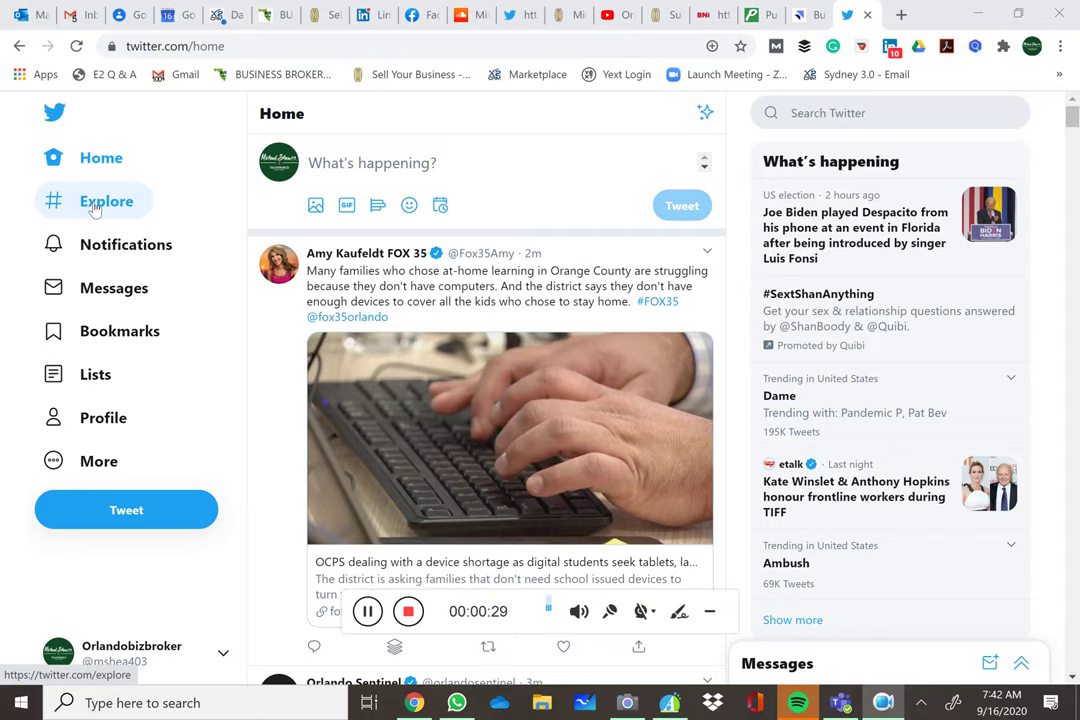
left_click(95, 206)
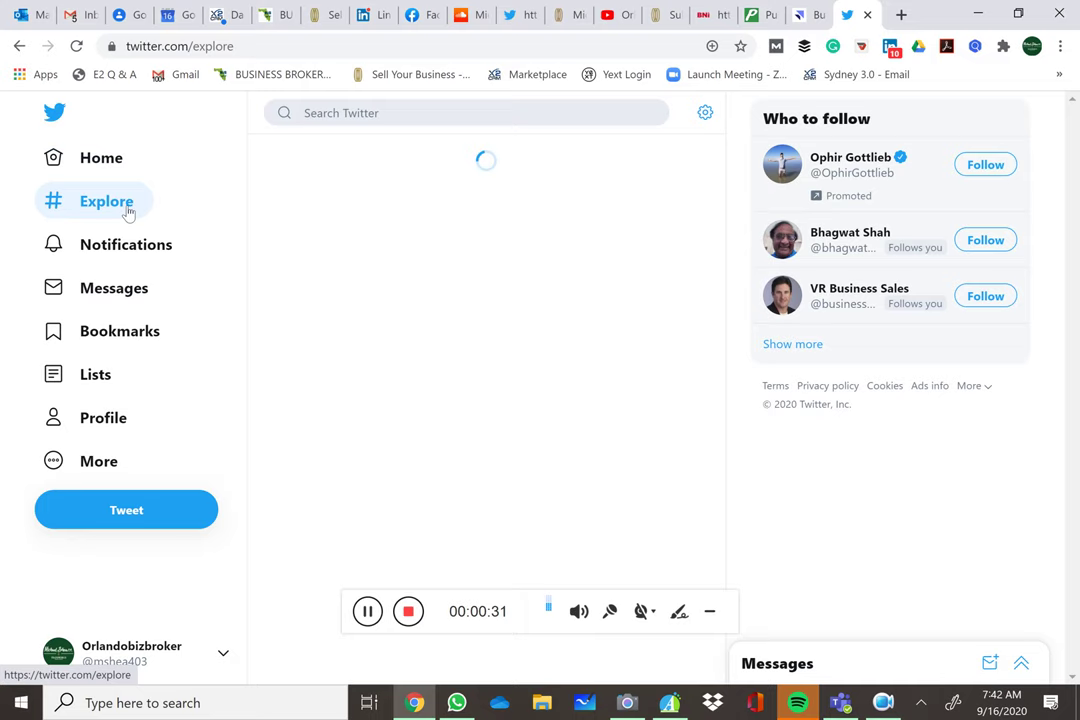
scroll(408, 392, "down", 1)
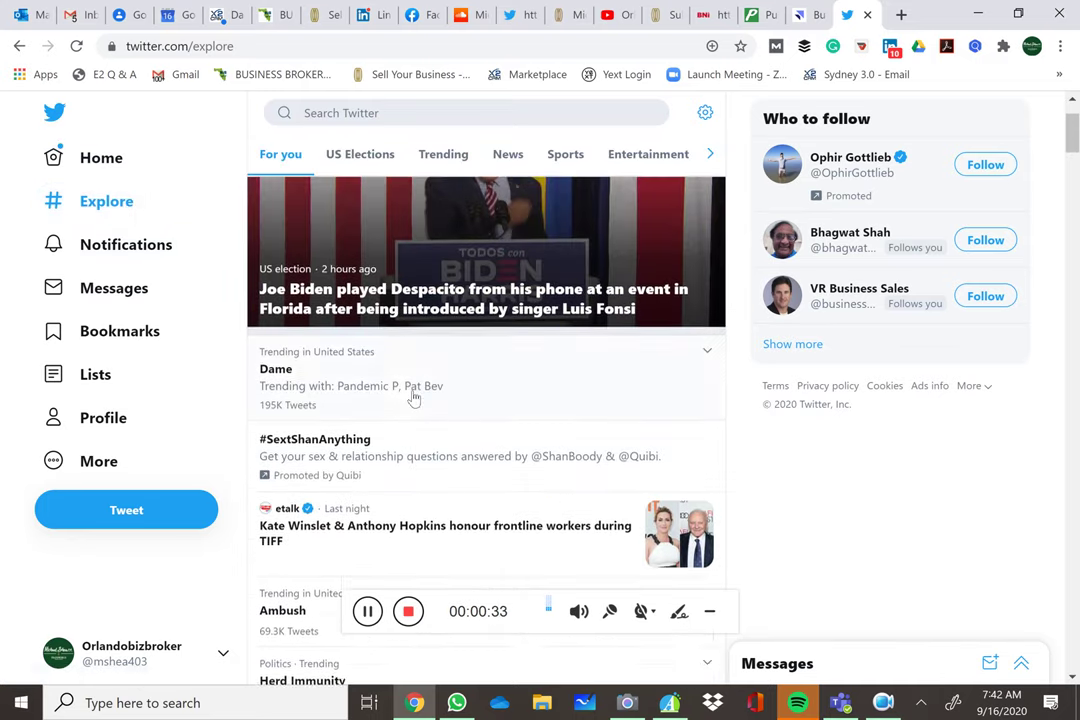
scroll(415, 398, "down", 4)
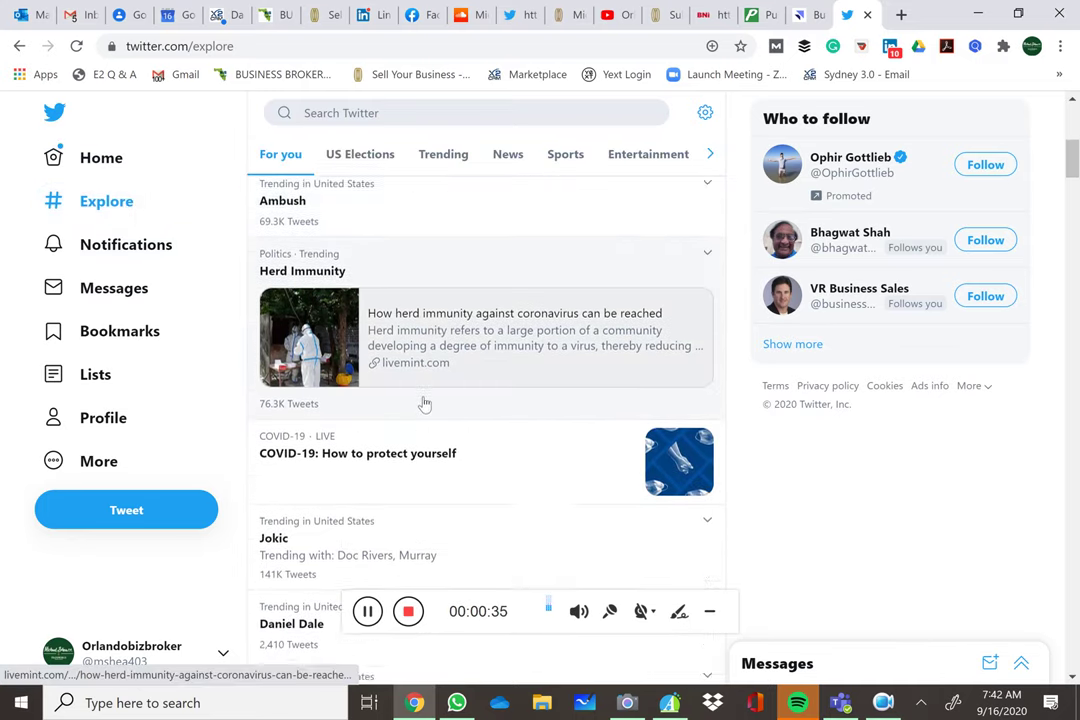
scroll(425, 403, "down", 2)
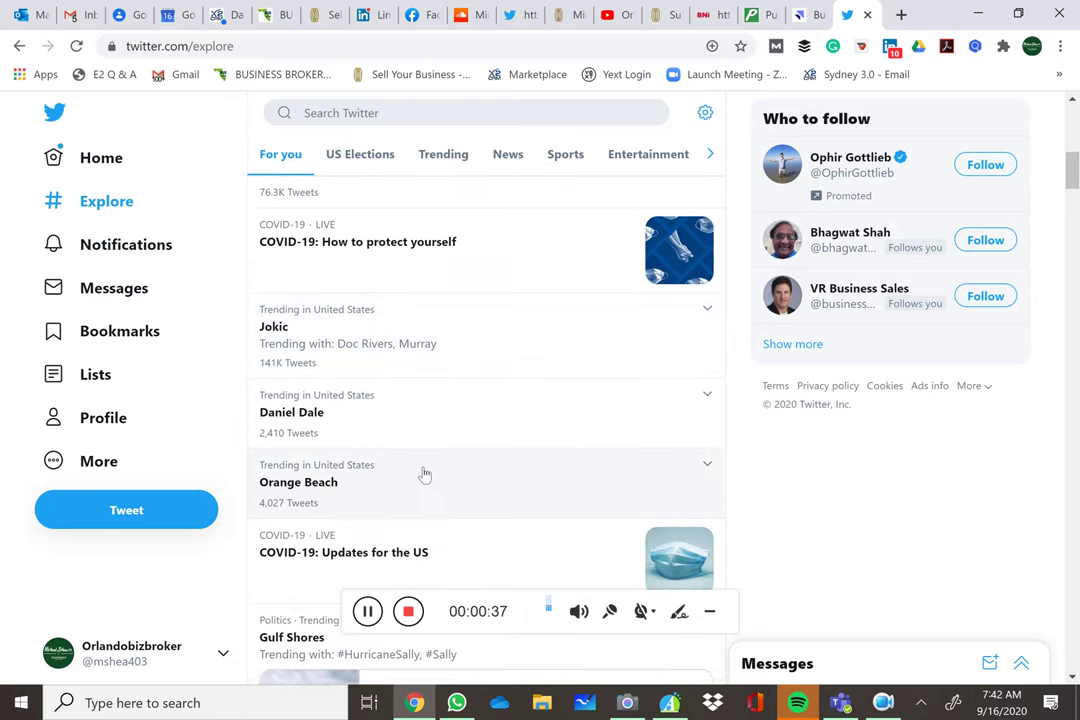
scroll(427, 478, "down", 2)
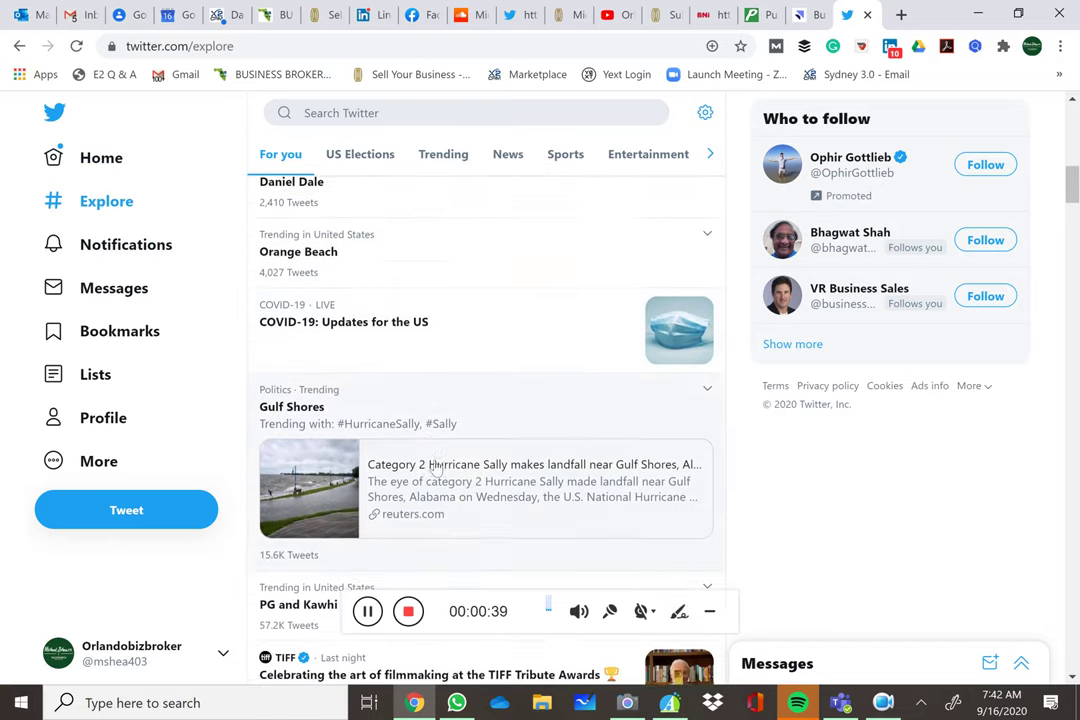
scroll(435, 467, "down", 2)
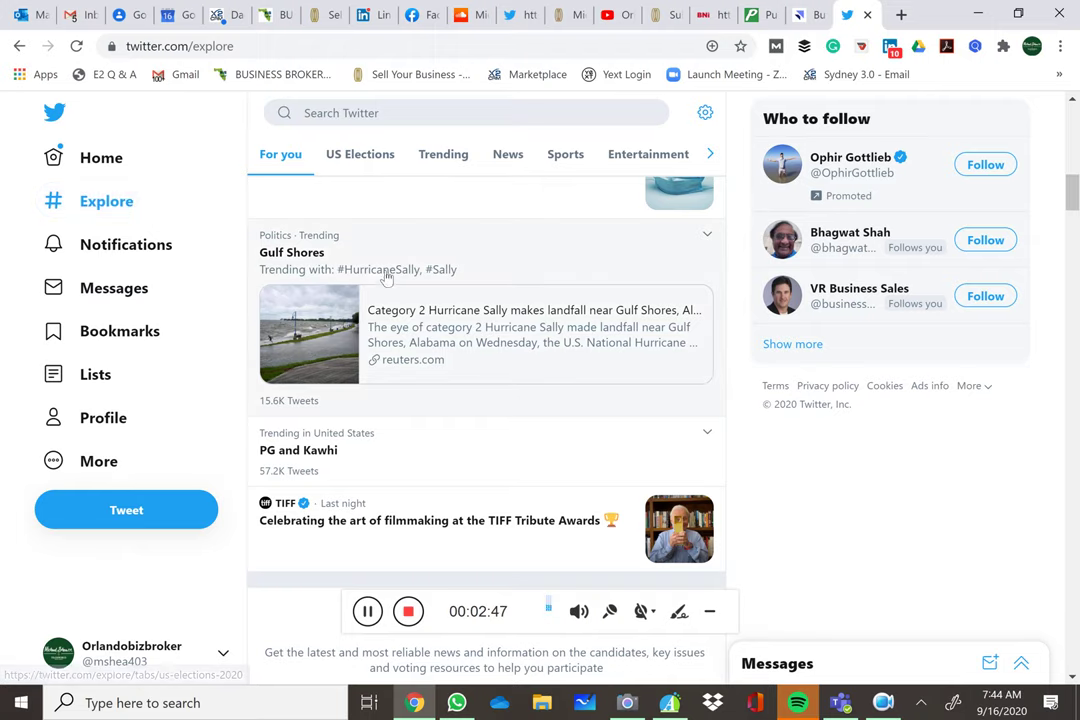
- Return to the Home timeline and start composing a new tweet
scroll(540, 290, "up", 5)
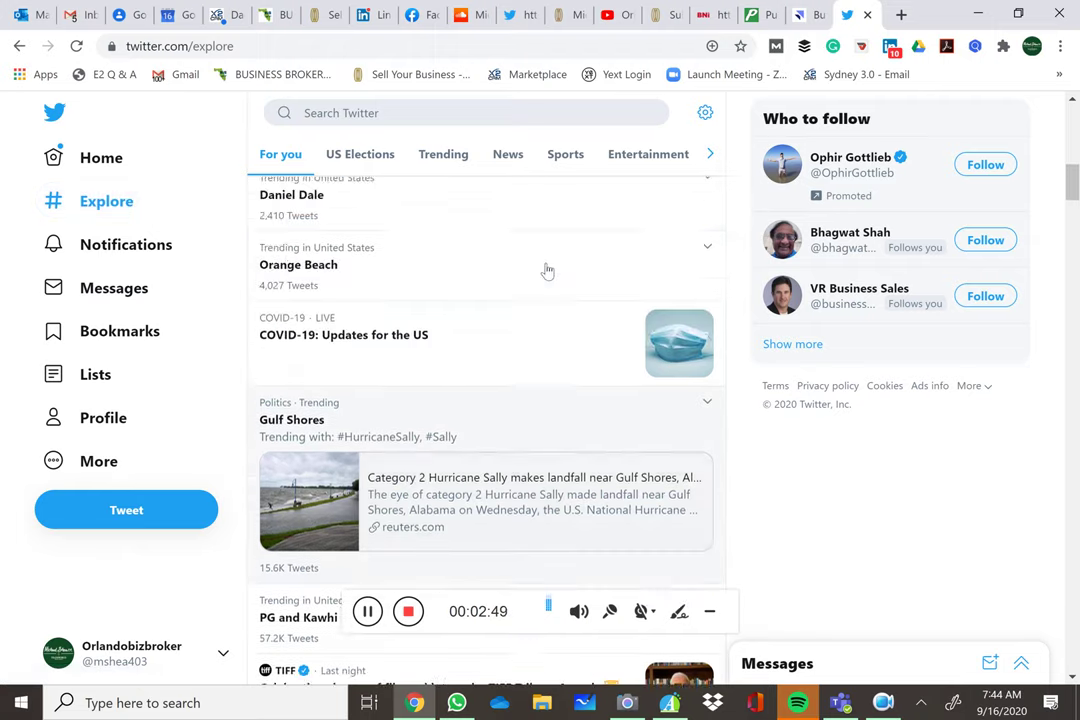
left_click(115, 156)
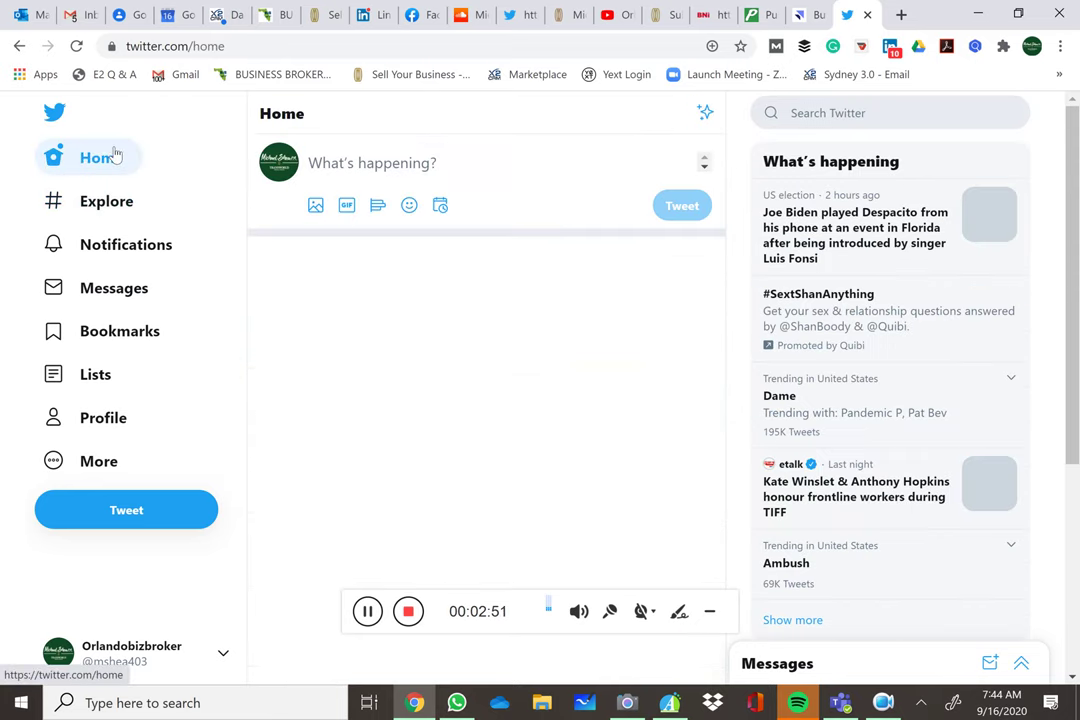
left_click(128, 510)
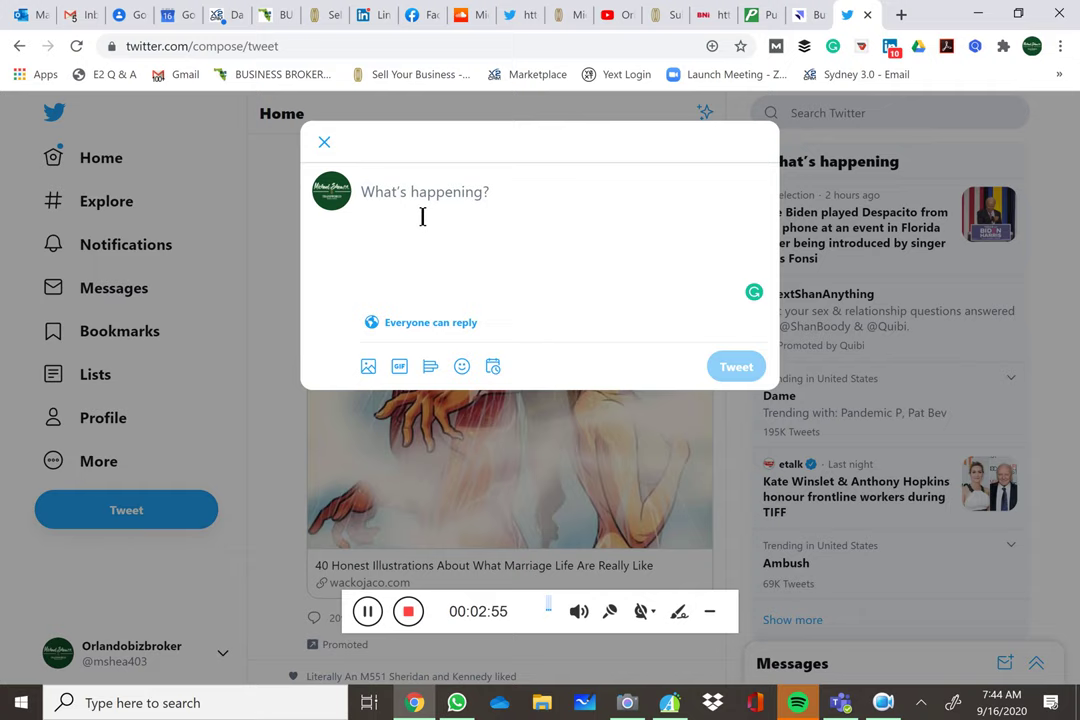
- Attach the image Ed8xkGkWsAAiaBL from the Pictures folder to the tweet
left_click(369, 369)
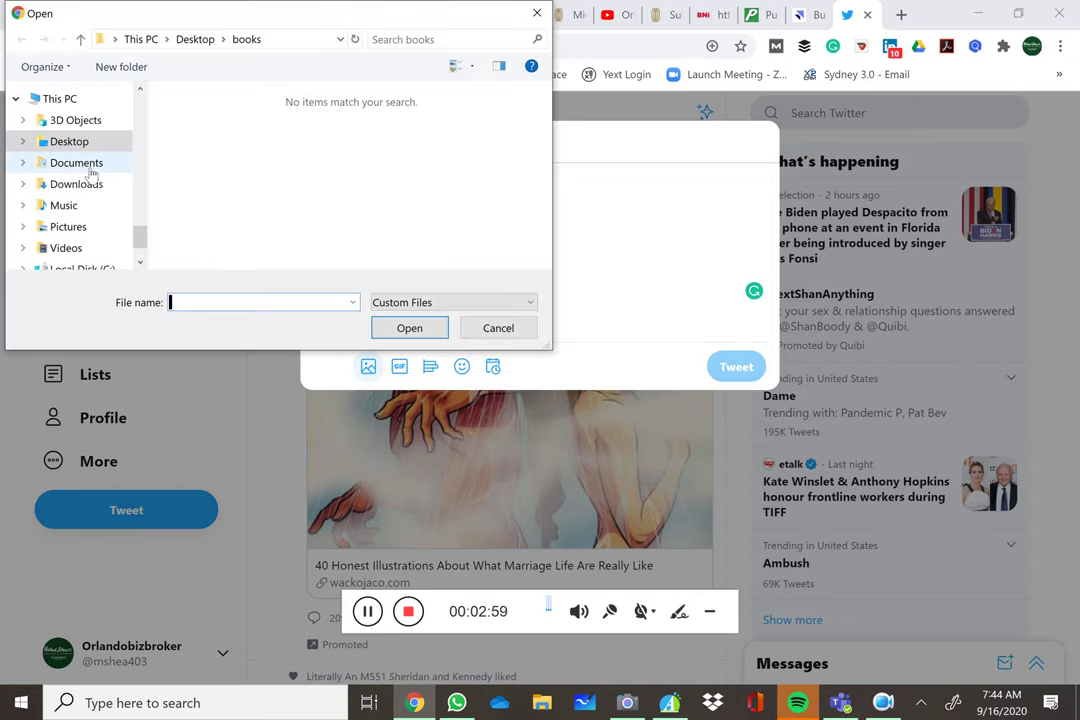
left_click(82, 230)
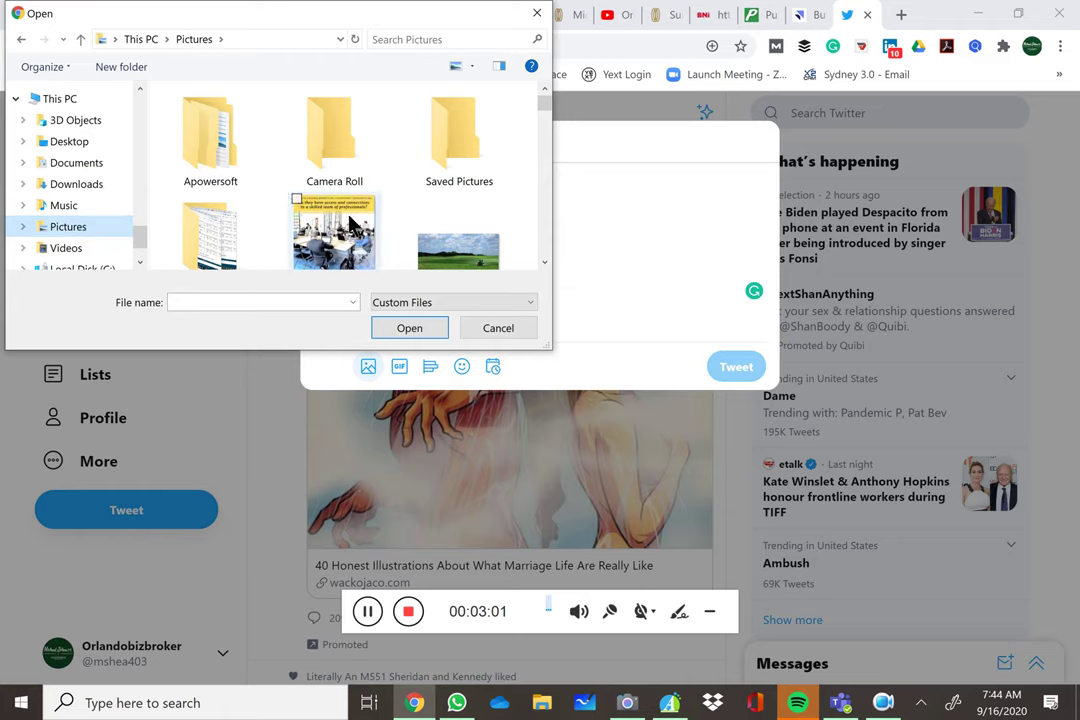
scroll(350, 220, "down", 10)
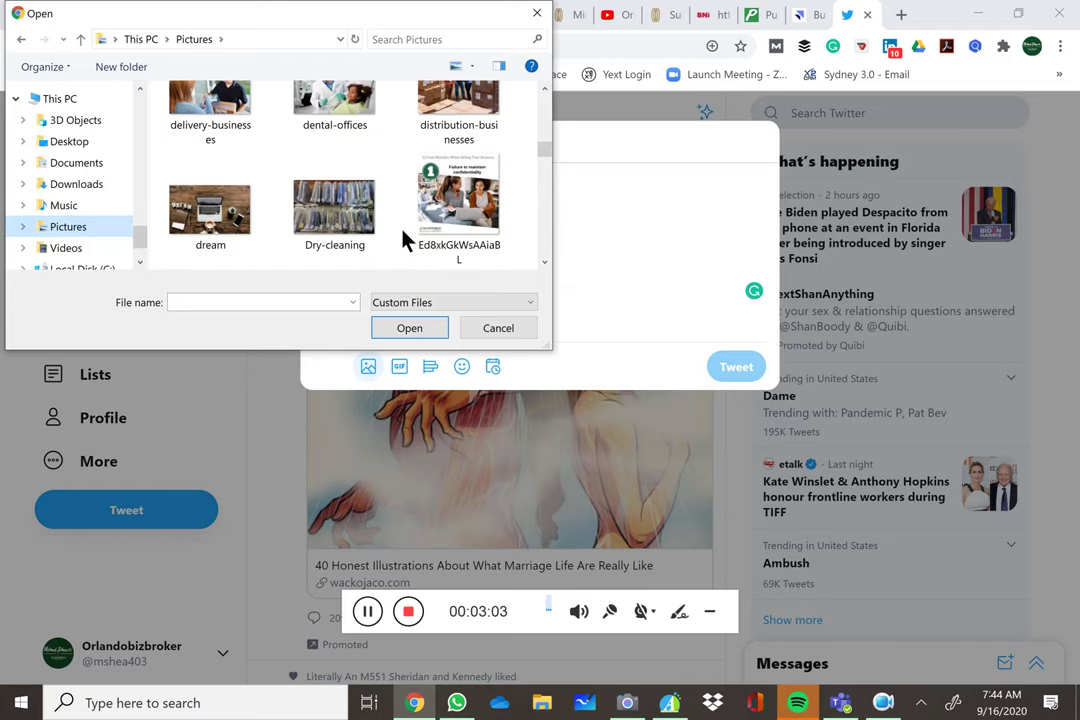
scroll(400, 235, "down", 4)
scroll(400, 235, "up", 3)
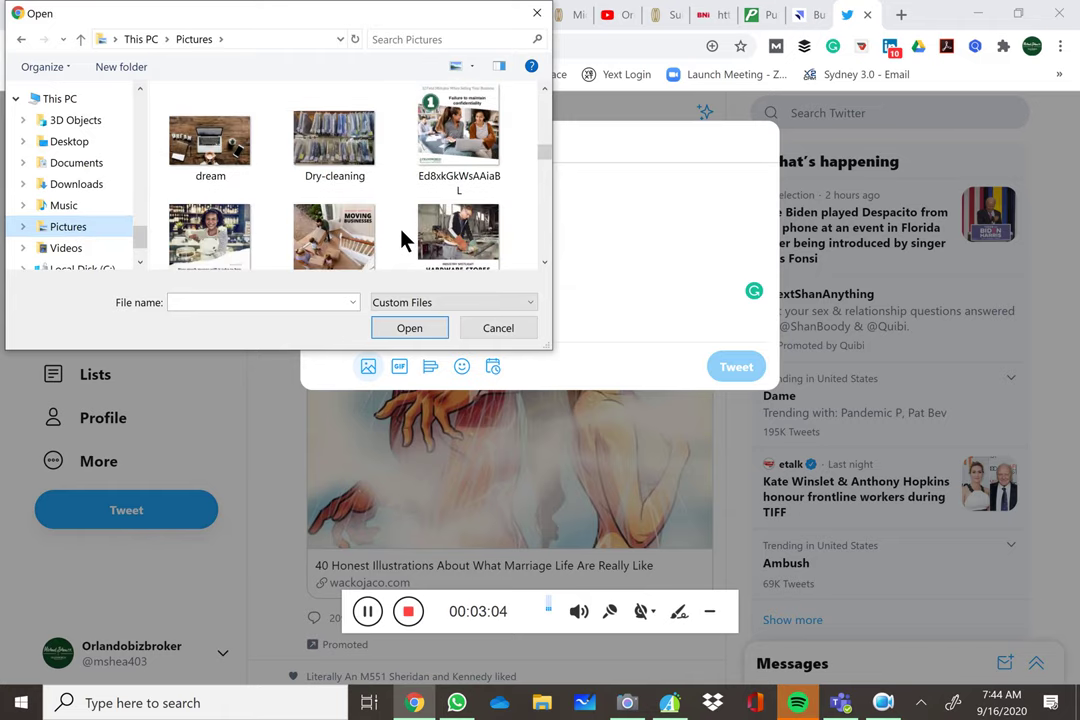
left_click(455, 125)
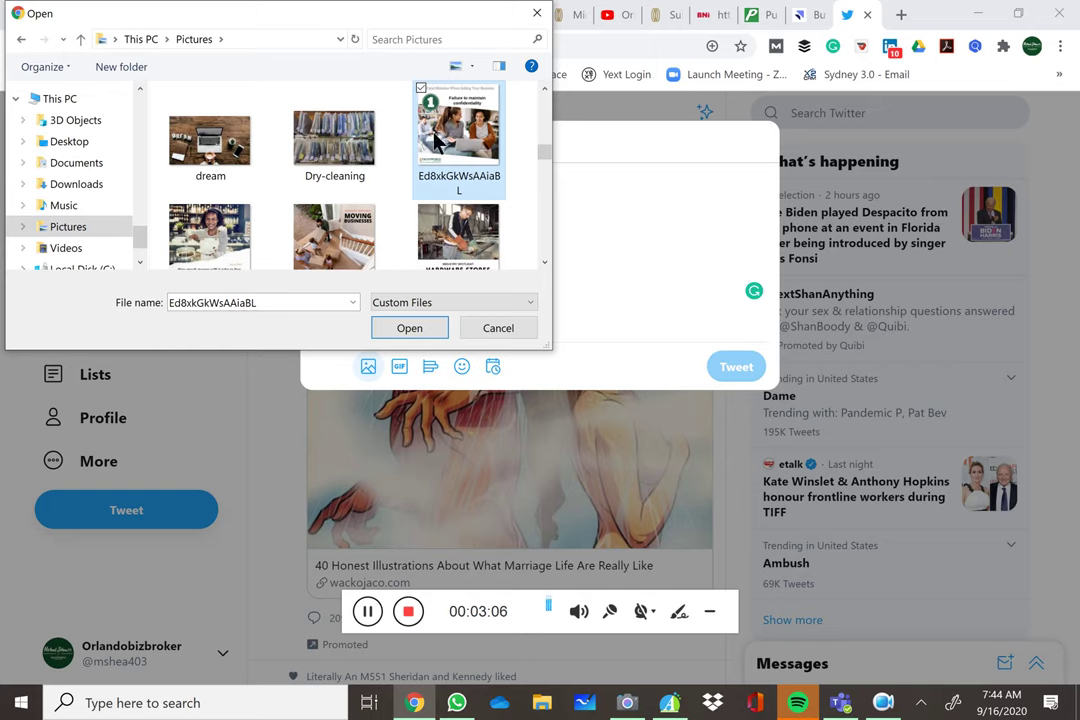
left_click(403, 337)
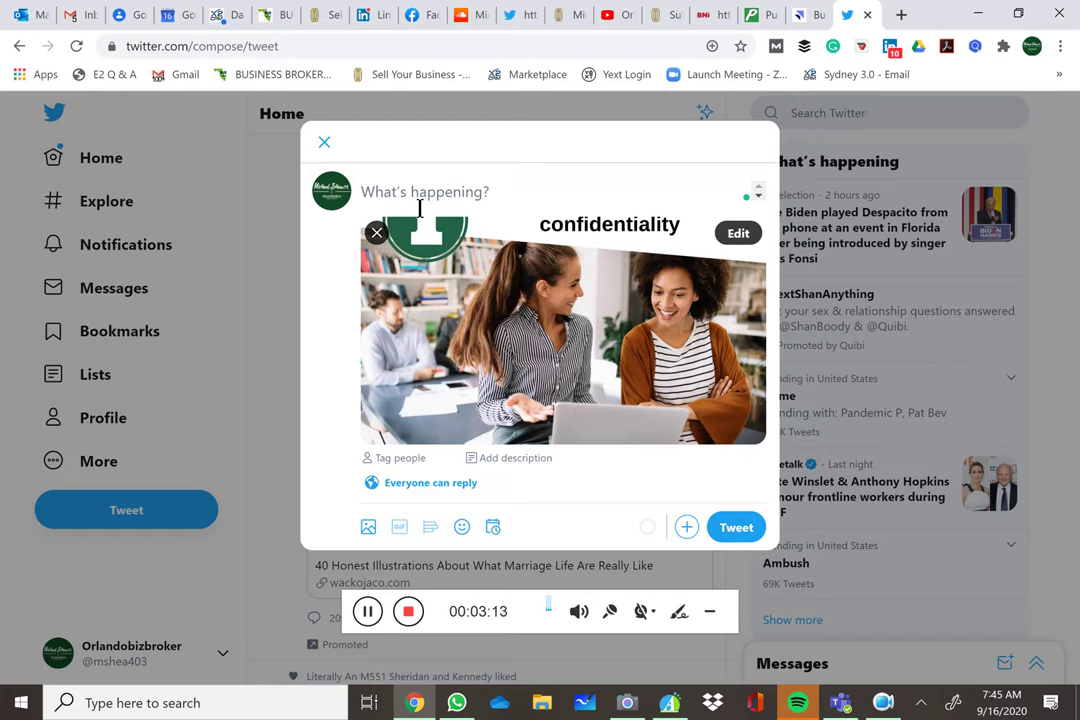
- Write '#1 important factor when #selling your #business is maintaining confidentiality' followed by #hurricanesally #sally #UCF
type("#1 ")
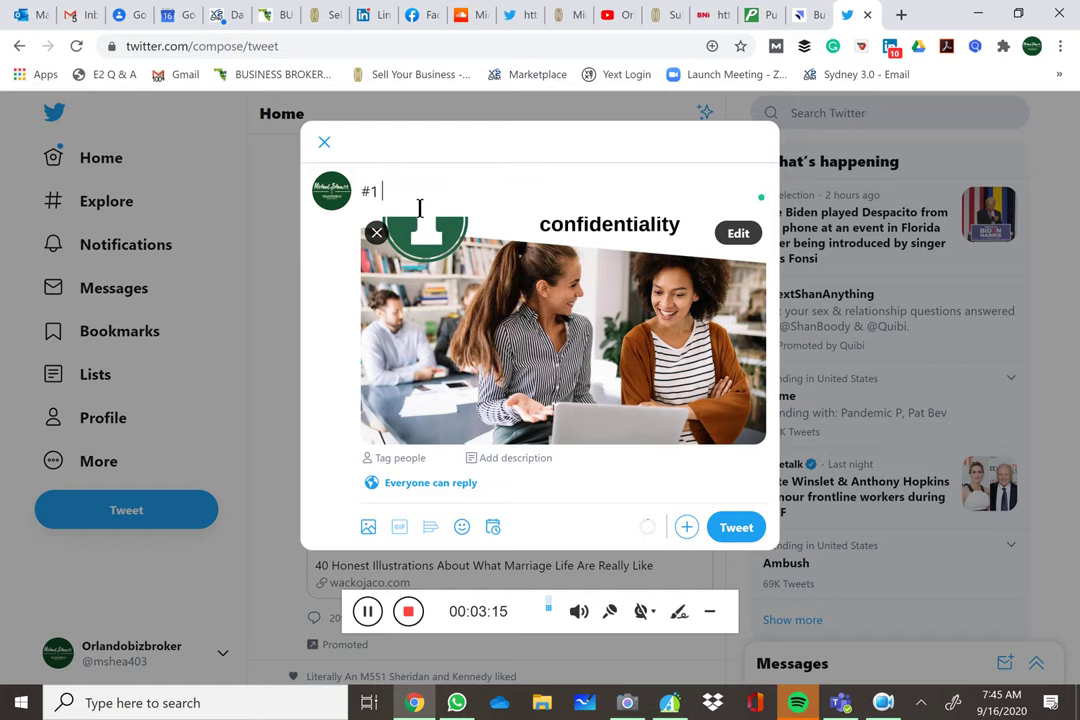
type("important factor when")
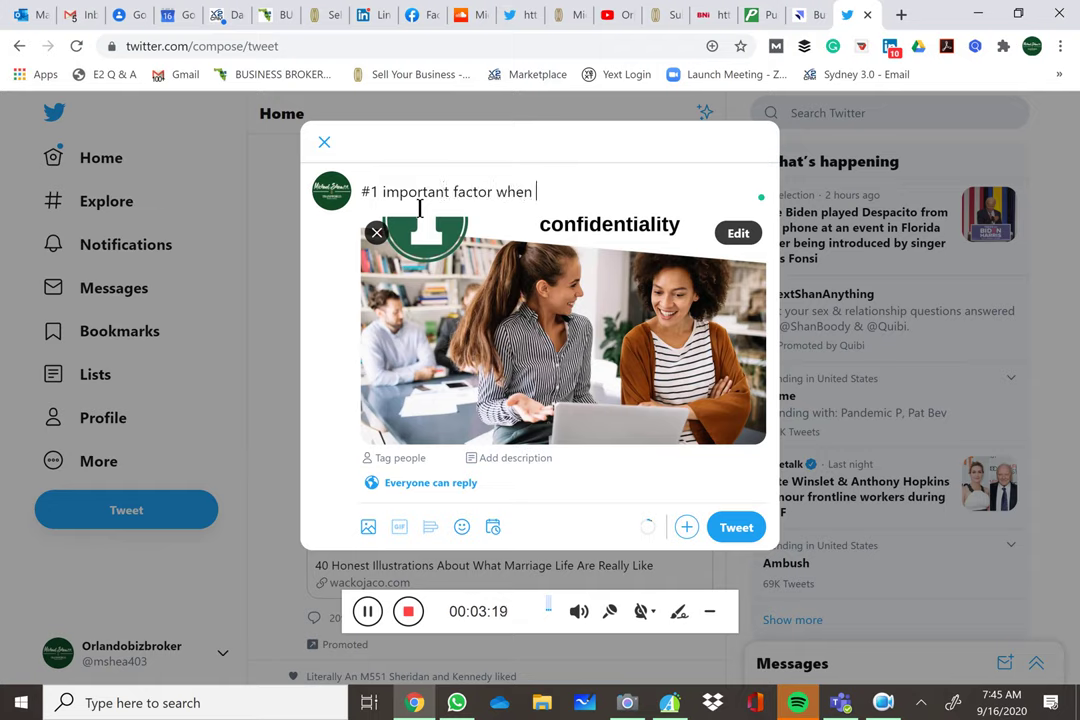
type("#selling")
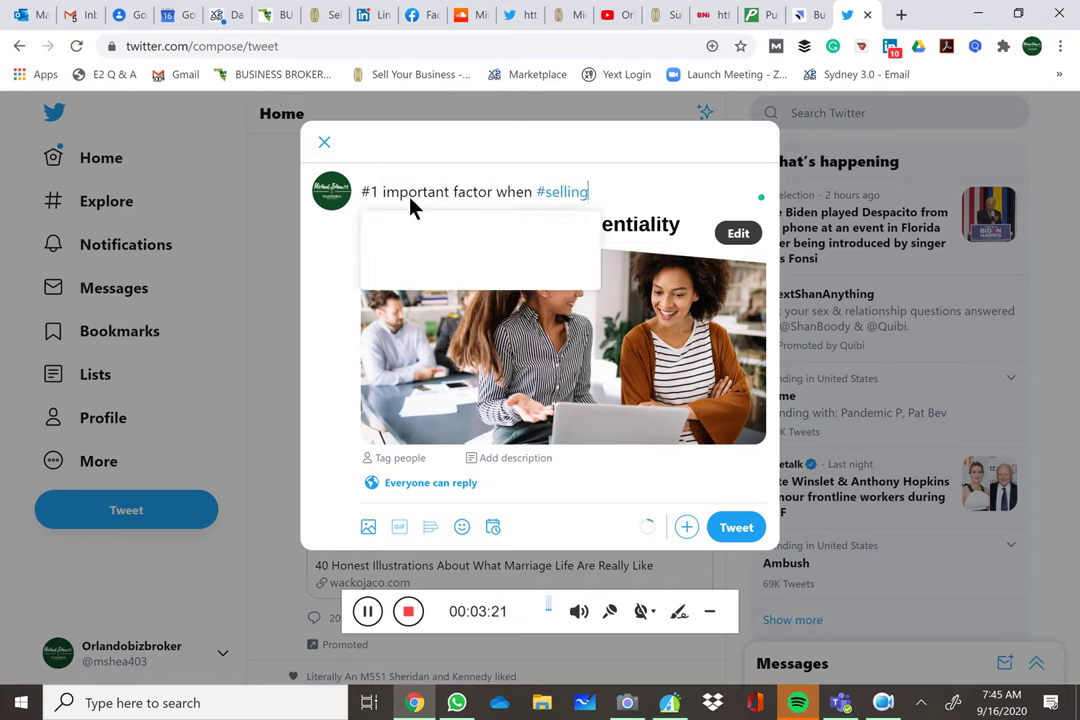
type(" your #")
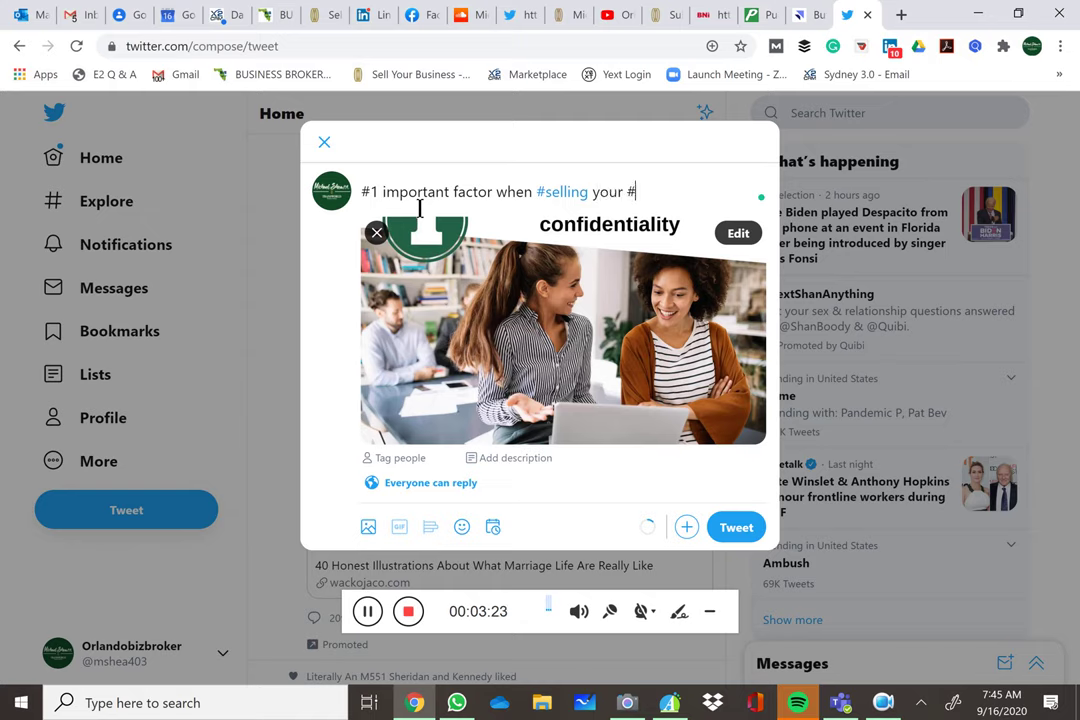
type("business is maintain")
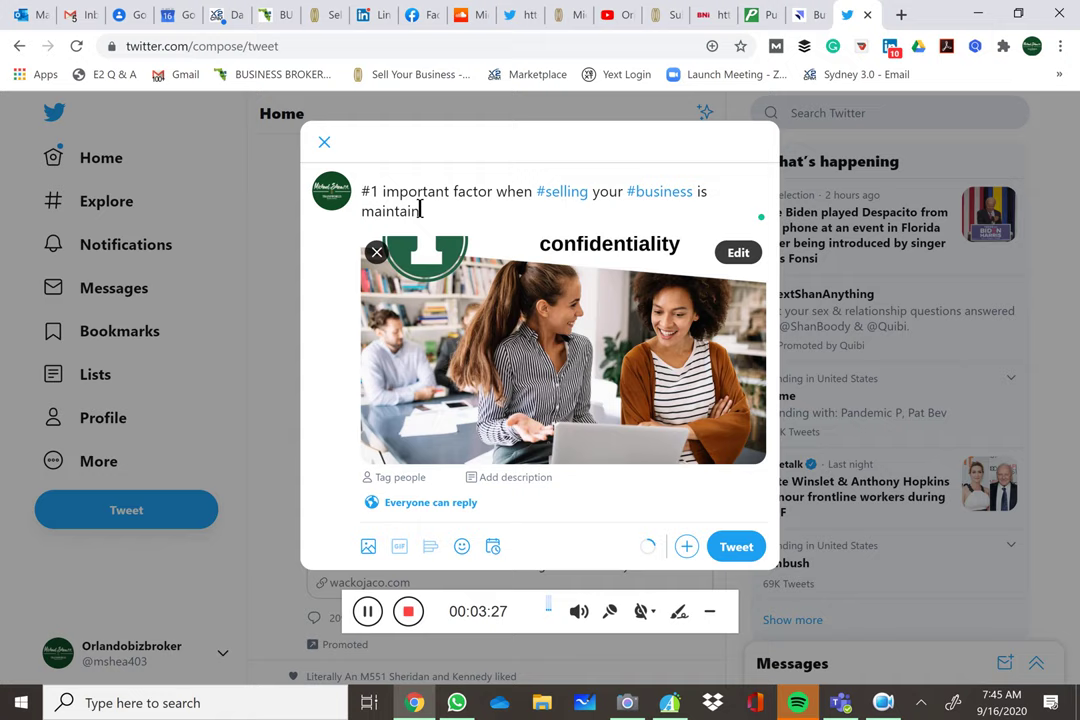
type("ing confidentiality ")
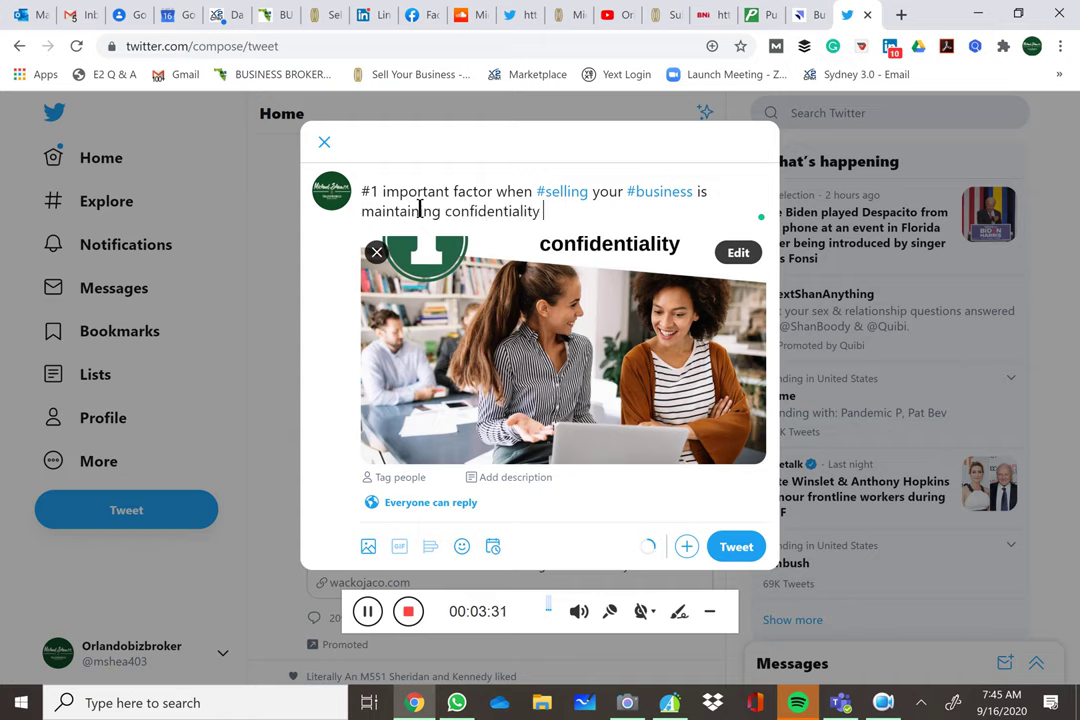
type("#hurrica")
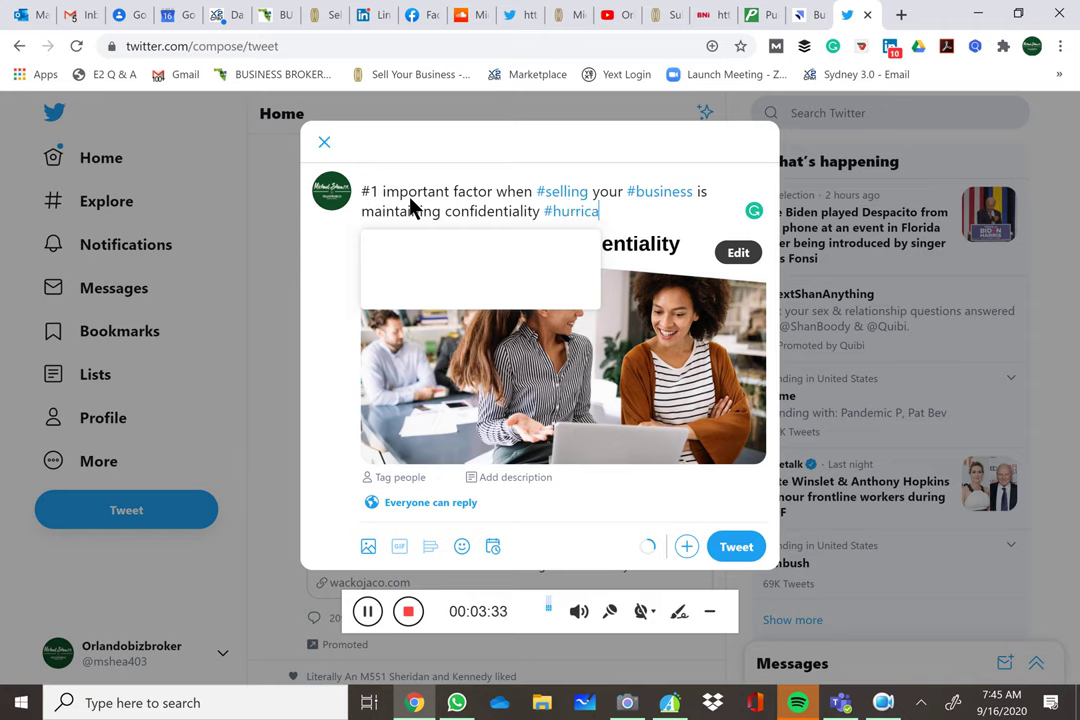
type("nesally #sally")
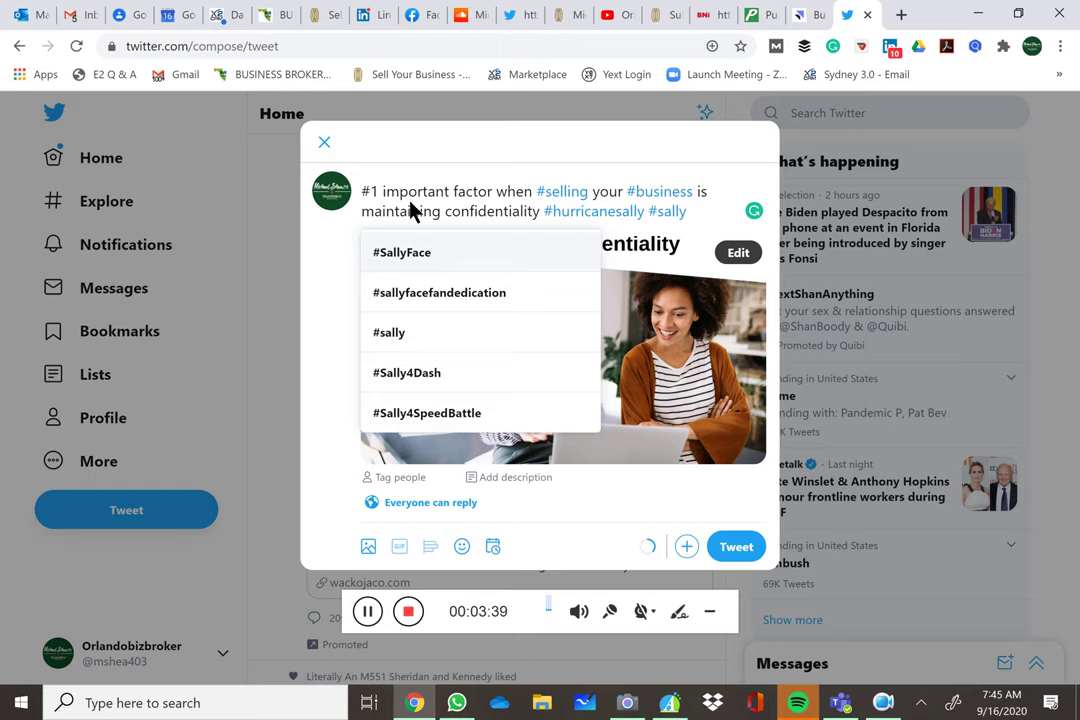
left_click(393, 334)
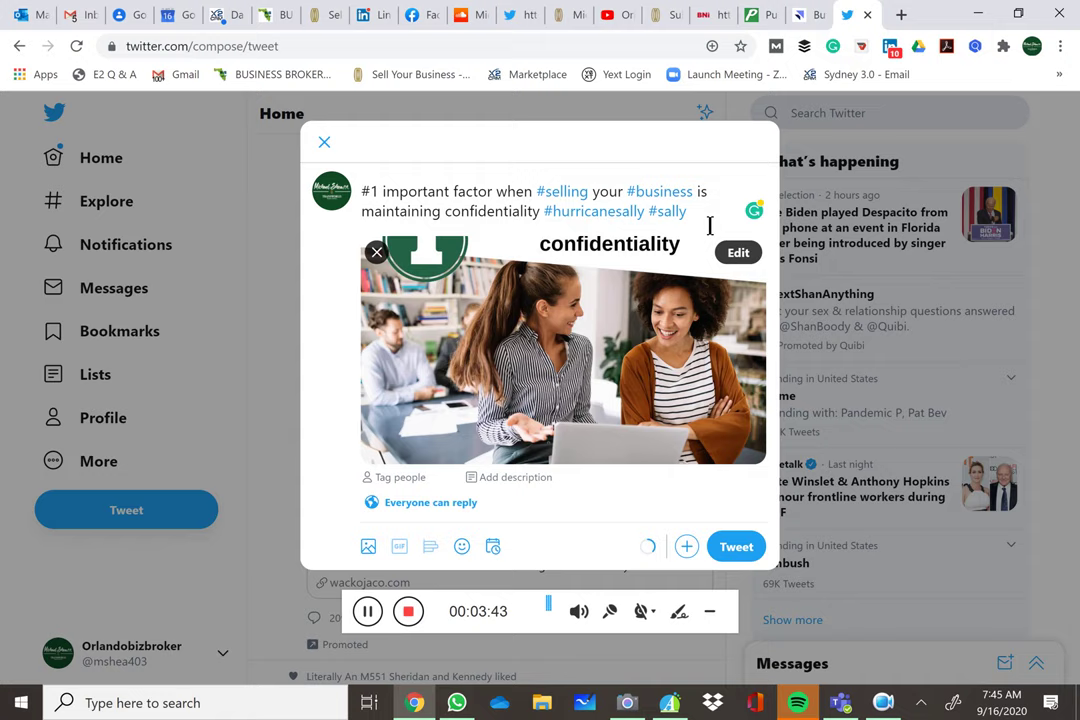
type("#ucf")
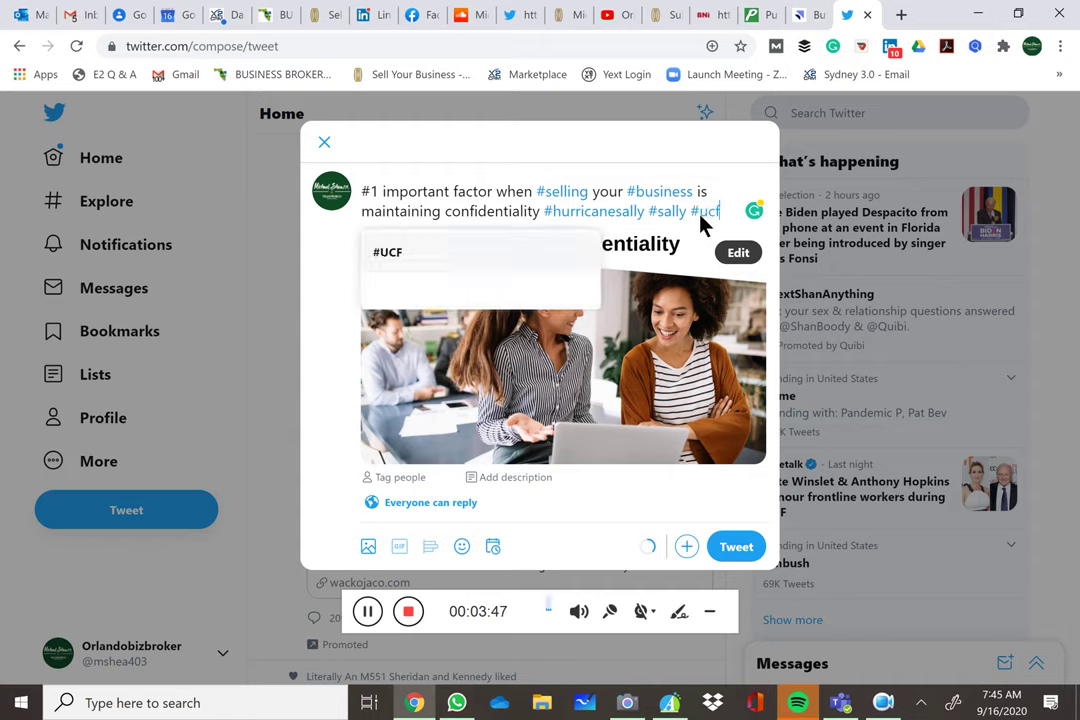
left_click(494, 268)
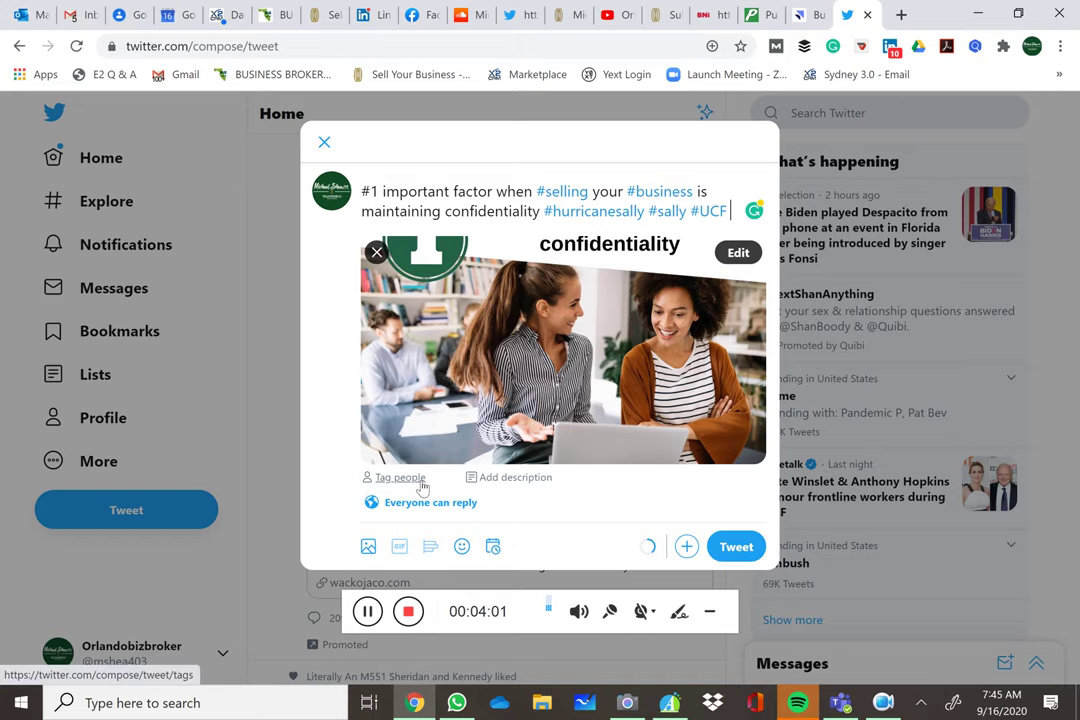
- Give the confidentiality image an ALT description with the business broker's name and save it
left_click(499, 485)
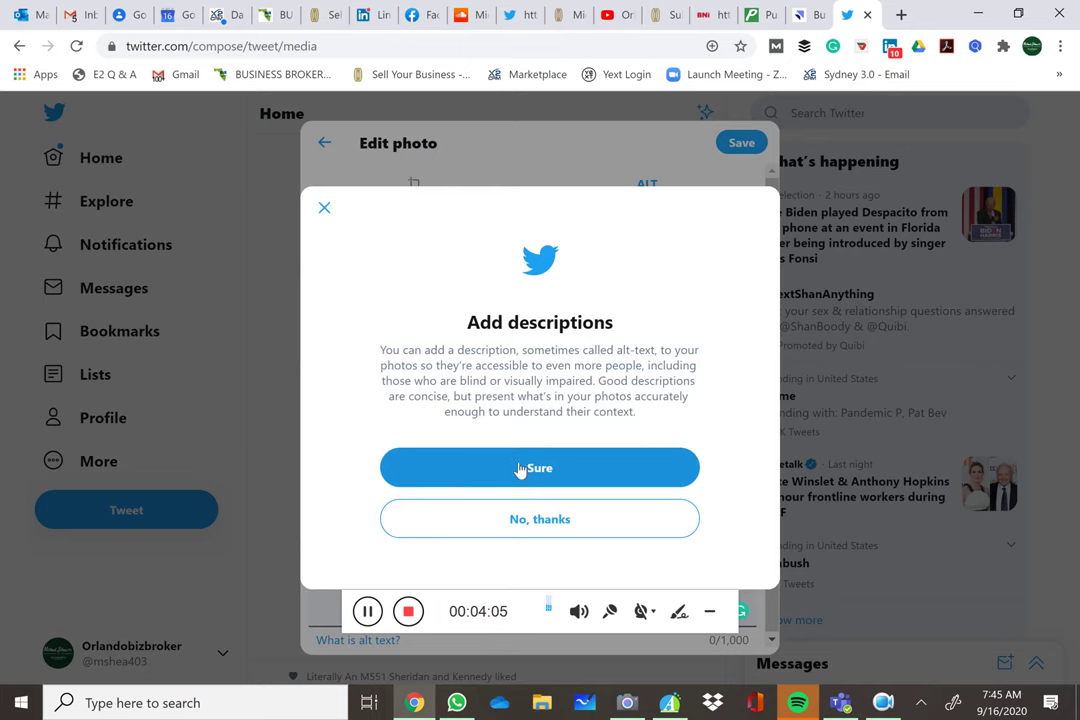
left_click(527, 466)
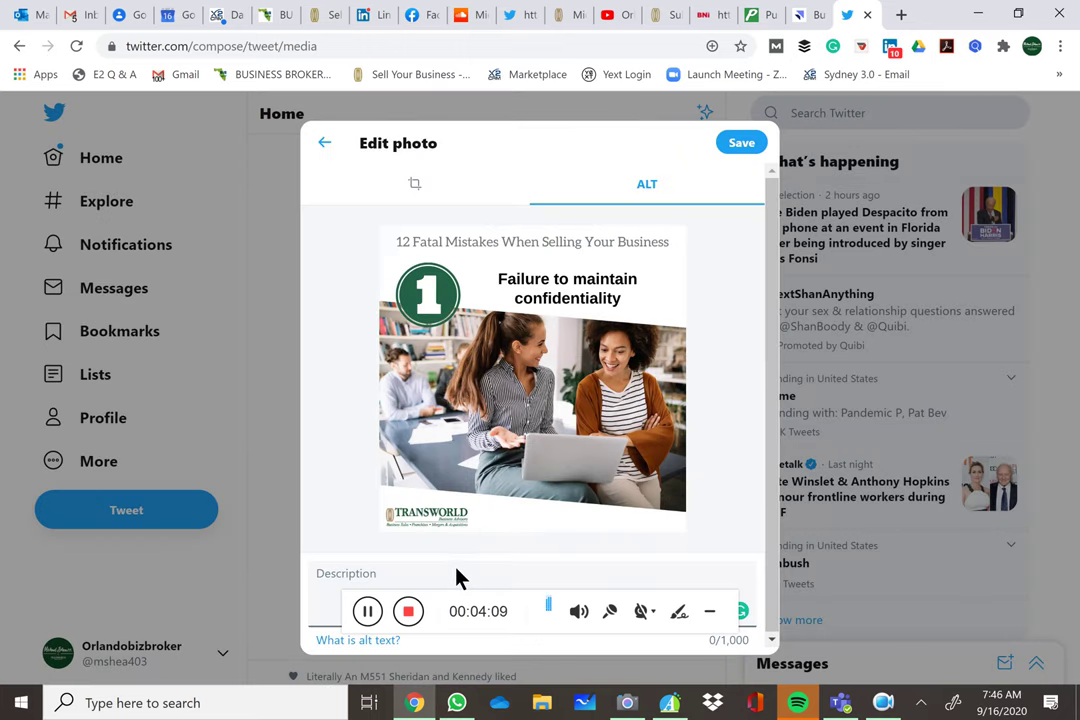
left_click(400, 586)
type("Orlando Business Broker Michael Shea")
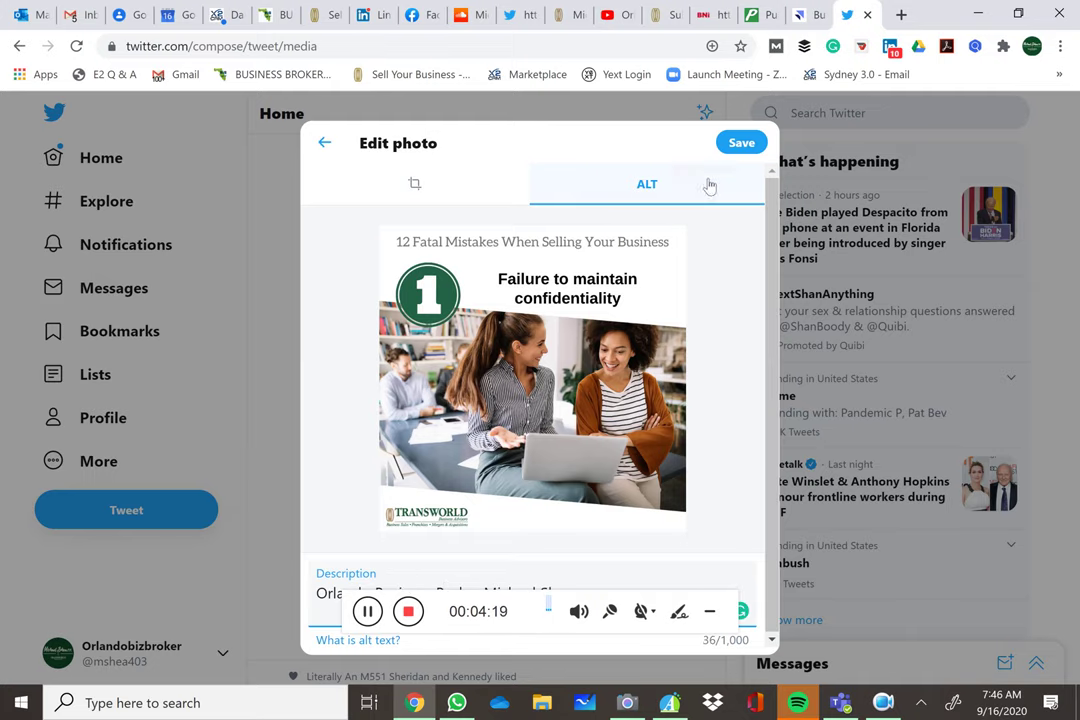
left_click(742, 143)
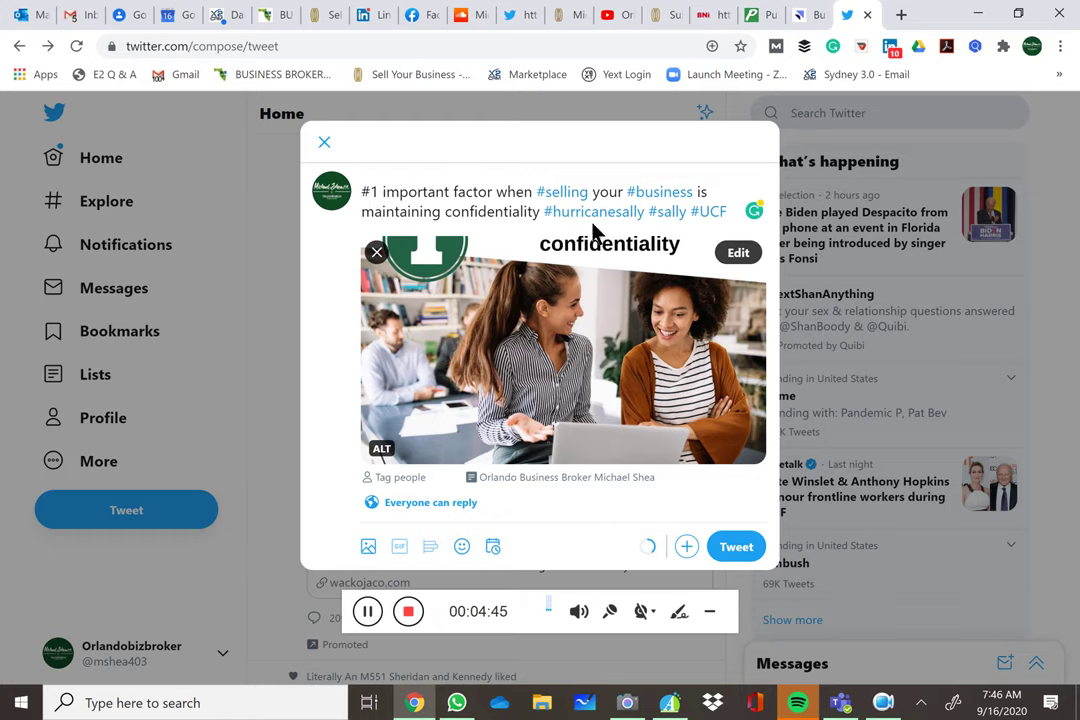
- Post the tweet and scroll to the top of the Home timeline to find it
left_click(736, 548)
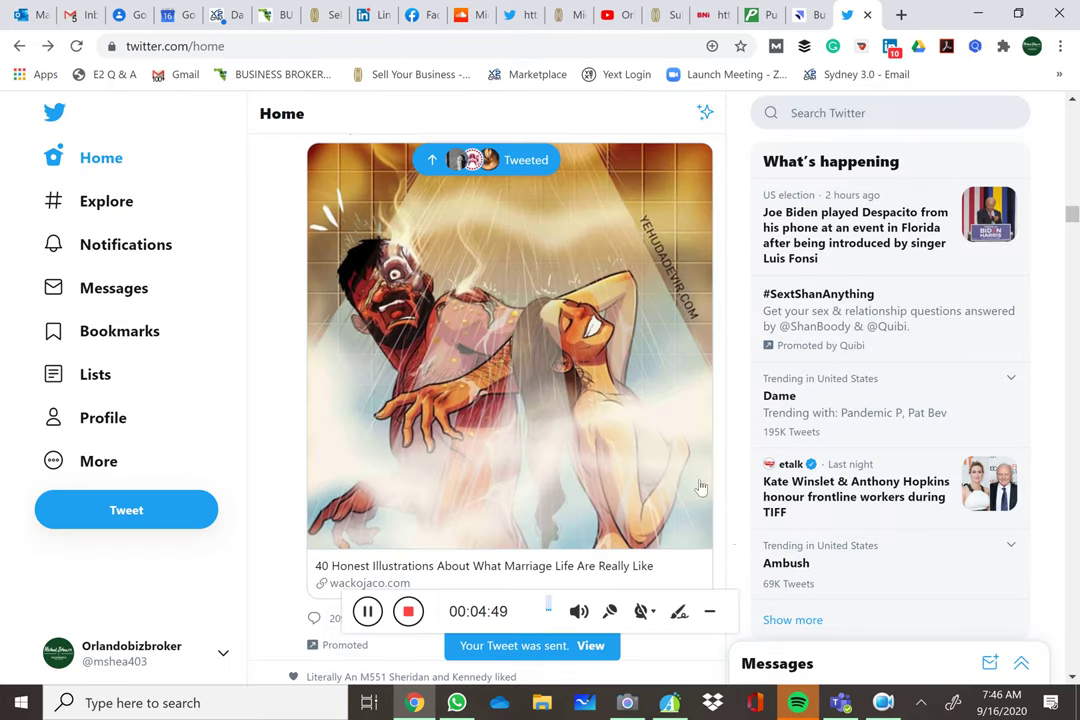
scroll(560, 320, "up", 2)
scroll(540, 250, "up", 12)
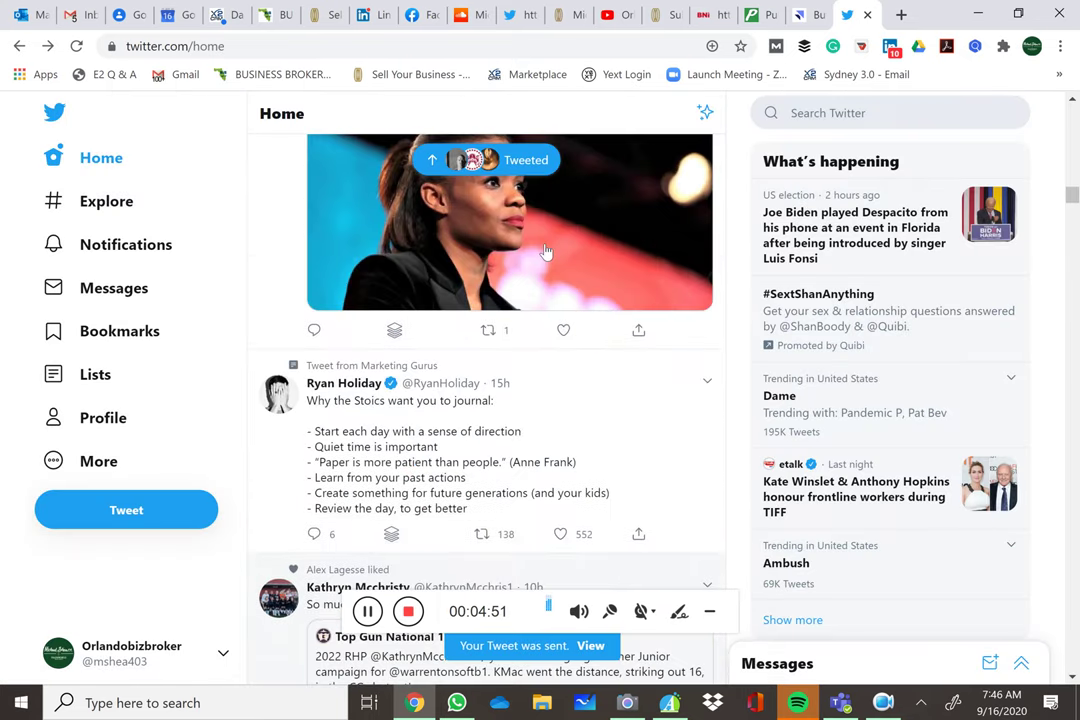
scroll(553, 256, "up", 4)
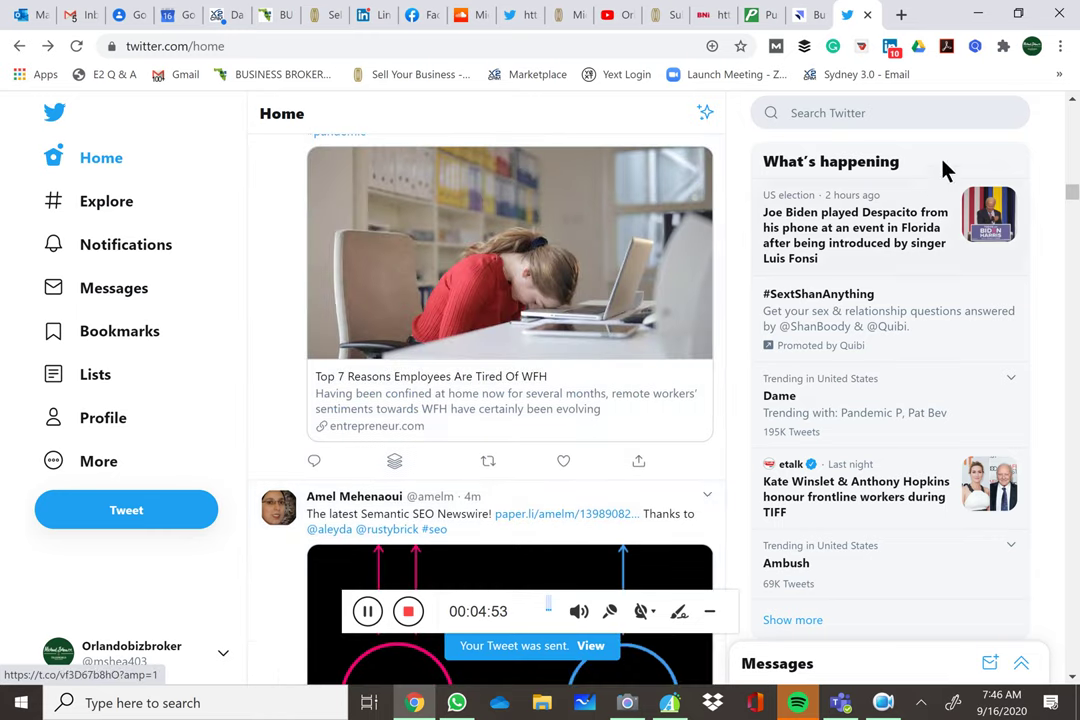
left_click(1076, 120)
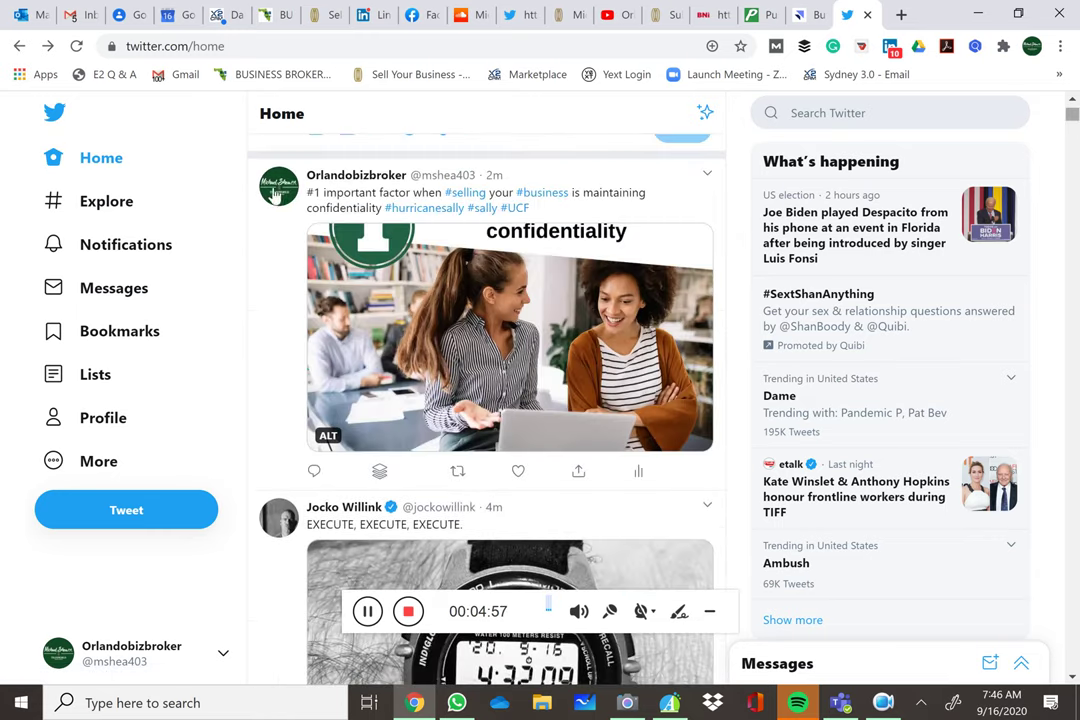
scroll(424, 292, "up", 1)
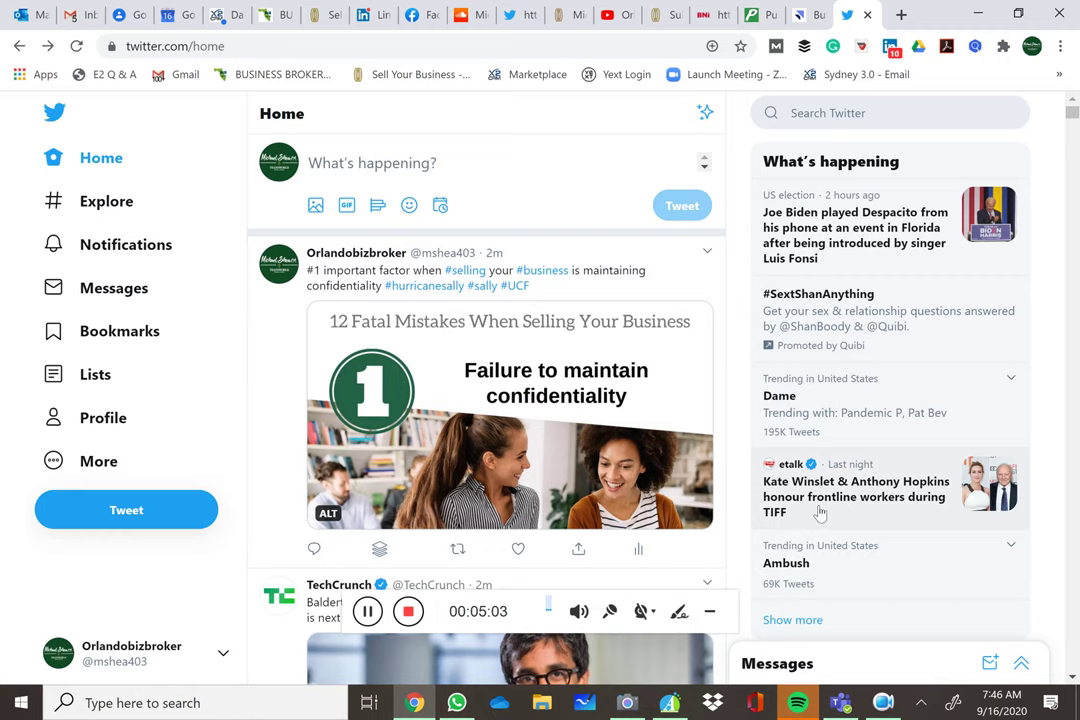
- Scroll down through the home feed past the posted tweet
scroll(820, 513, "down", 2)
scroll(862, 365, "down", 5)
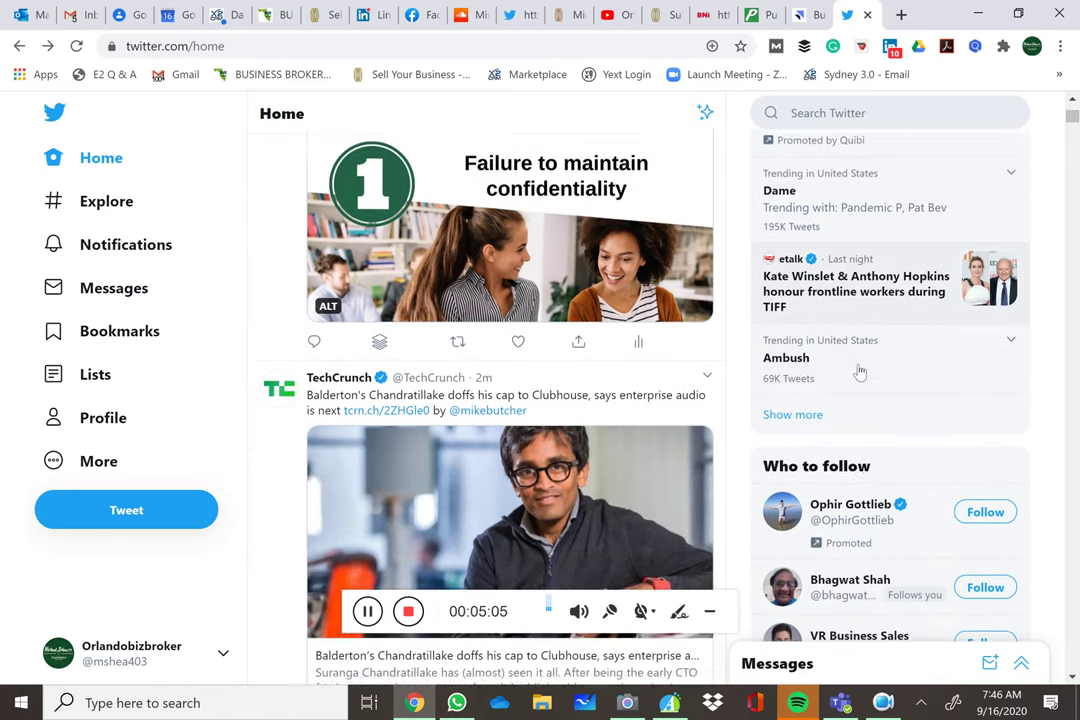
scroll(797, 509, "down", 2)
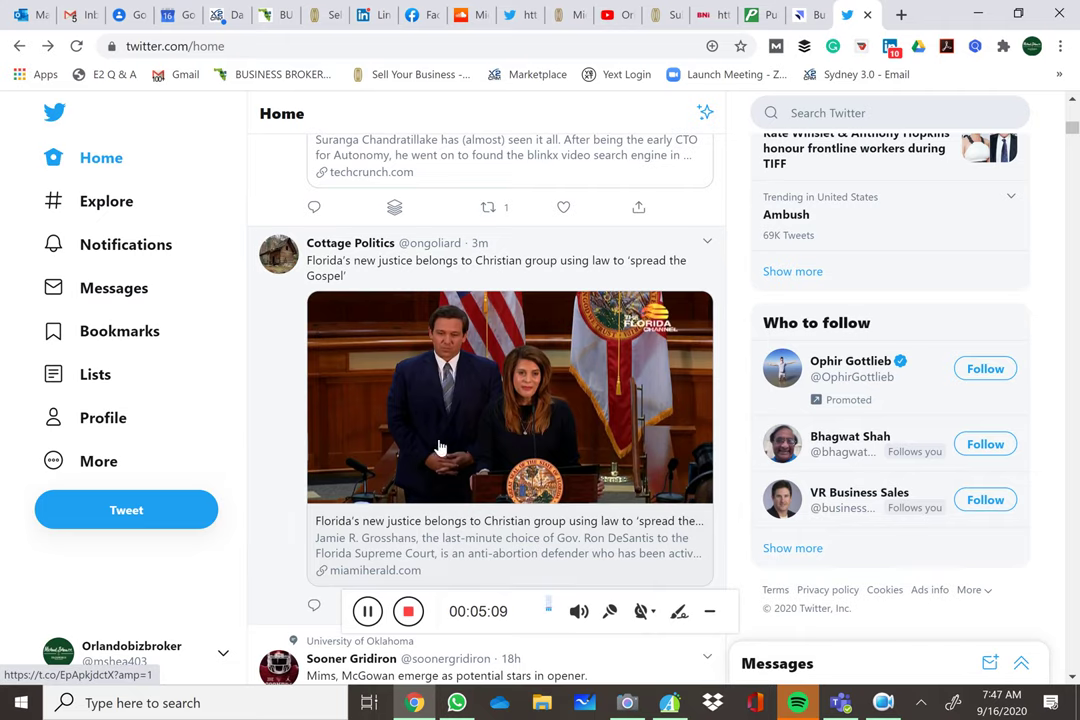
scroll(440, 447, "down", 2)
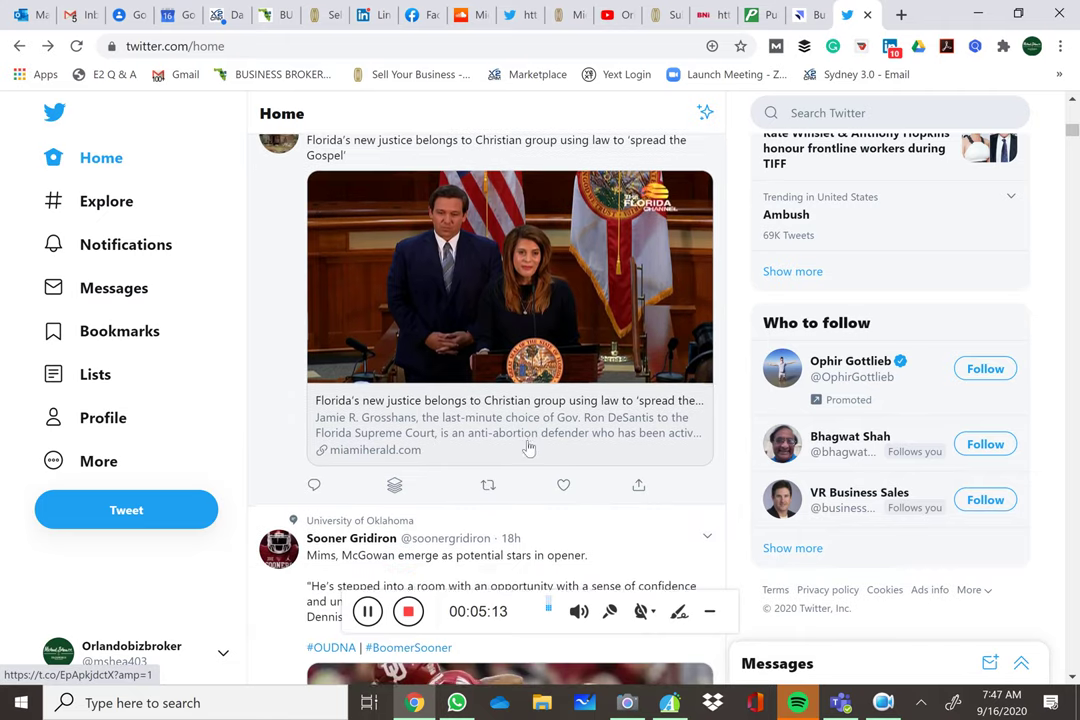
scroll(520, 450, "down", 4)
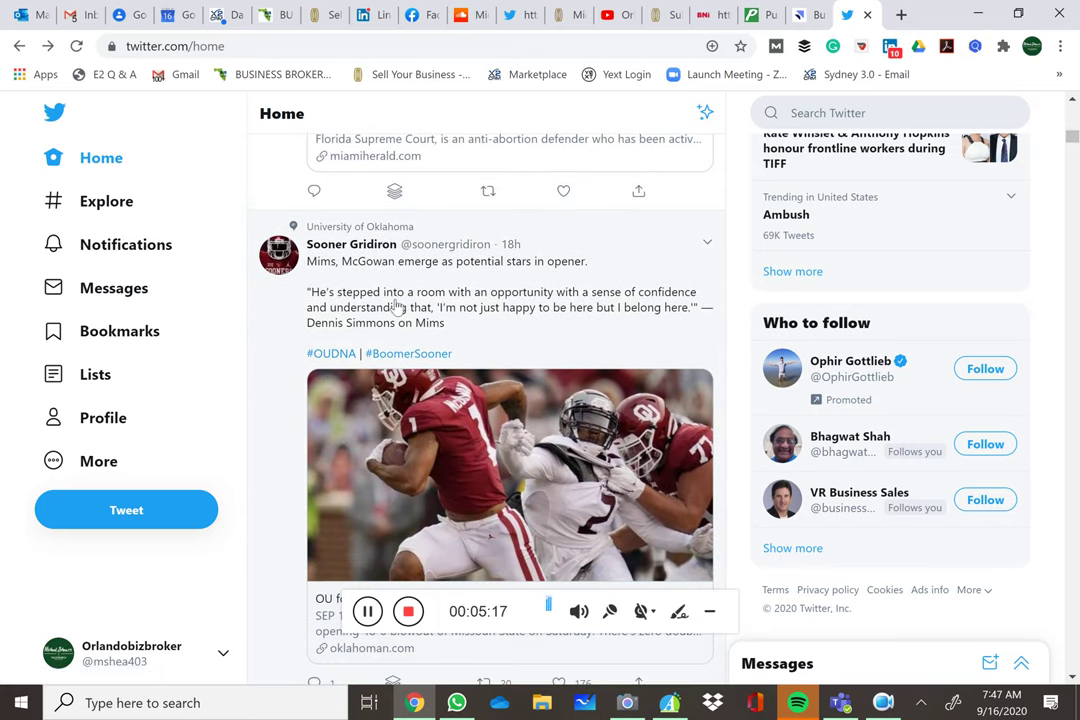
scroll(485, 313, "down", 2)
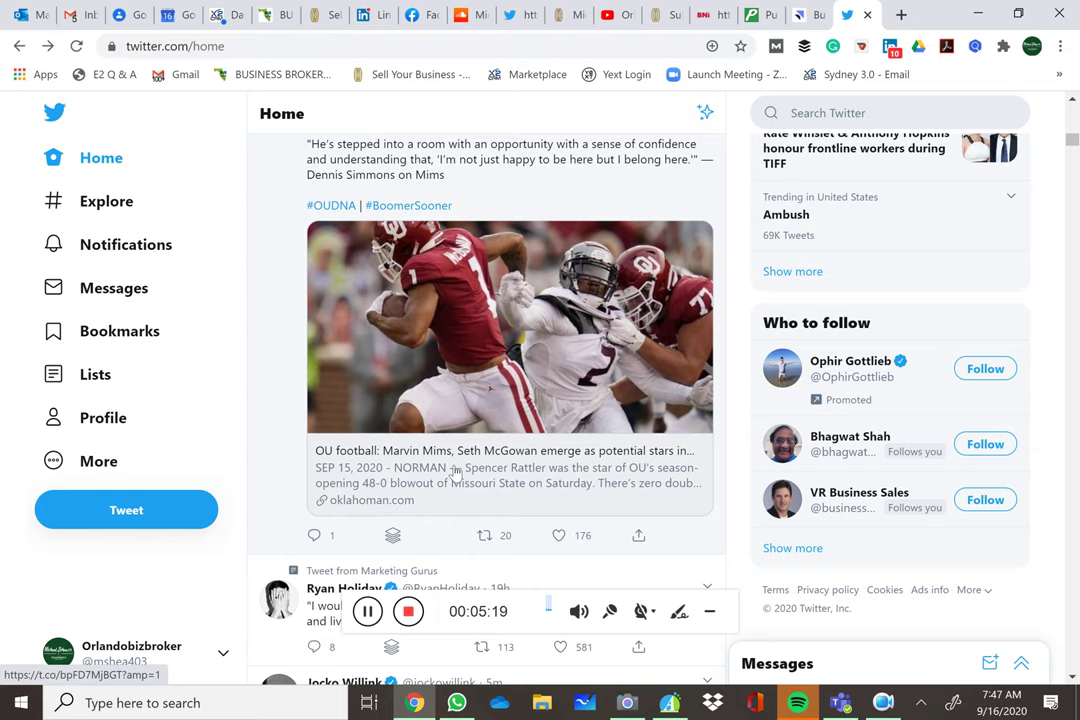
scroll(455, 460, "down", 2)
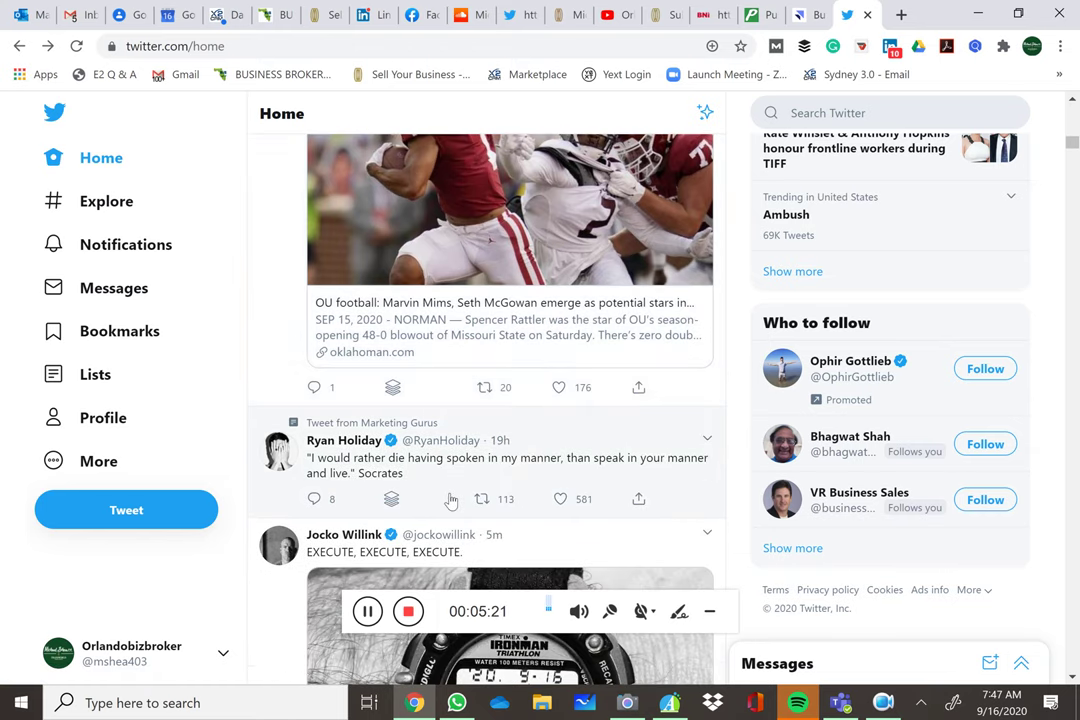
scroll(455, 485, "down", 2)
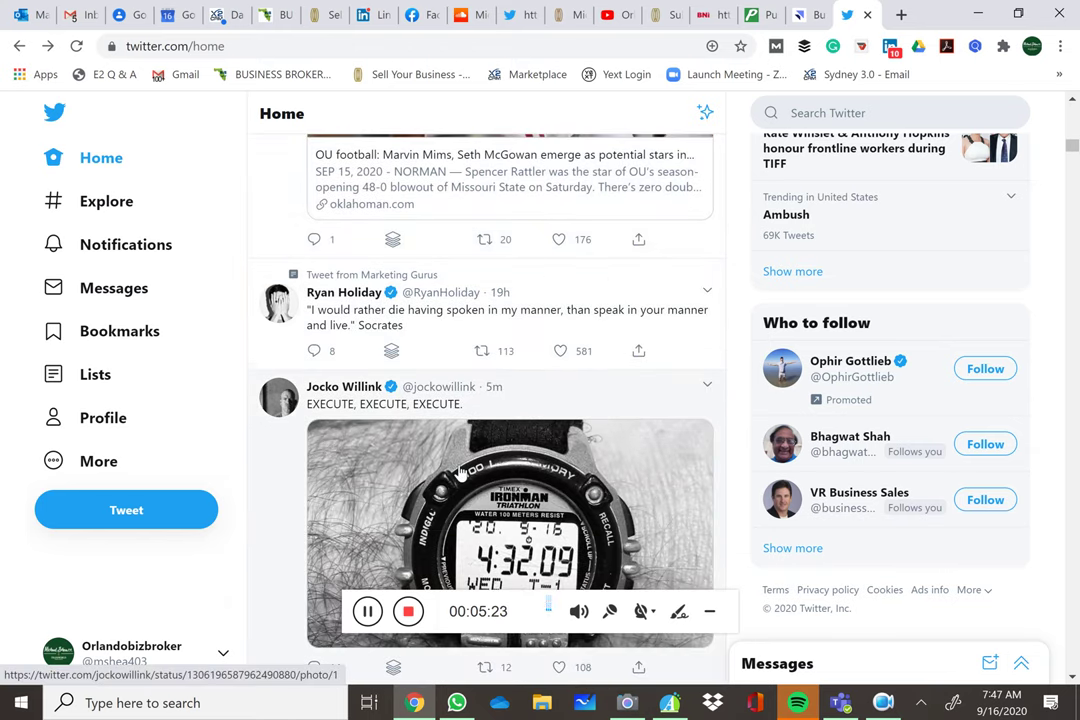